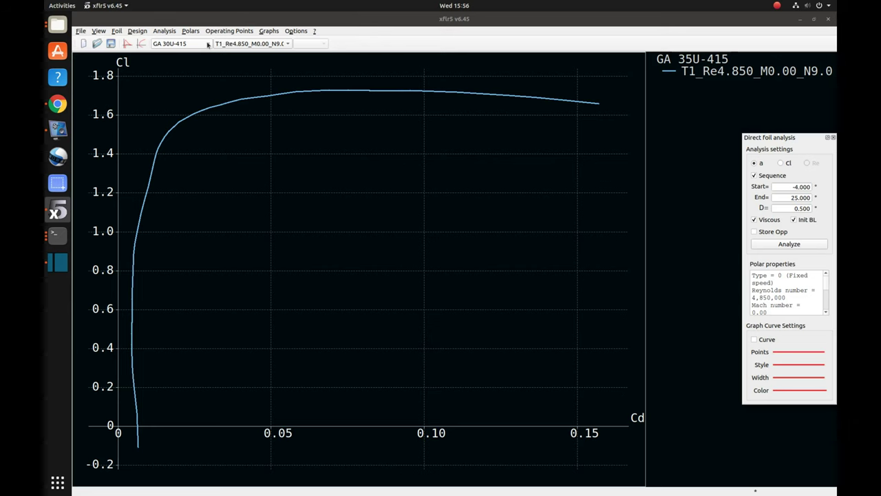
# Step: Show the GA 30U-415 polar curve T1_Re4.850_M0.00_N9.0 on the Cl versus Cd graph
pyautogui.click(753, 339)
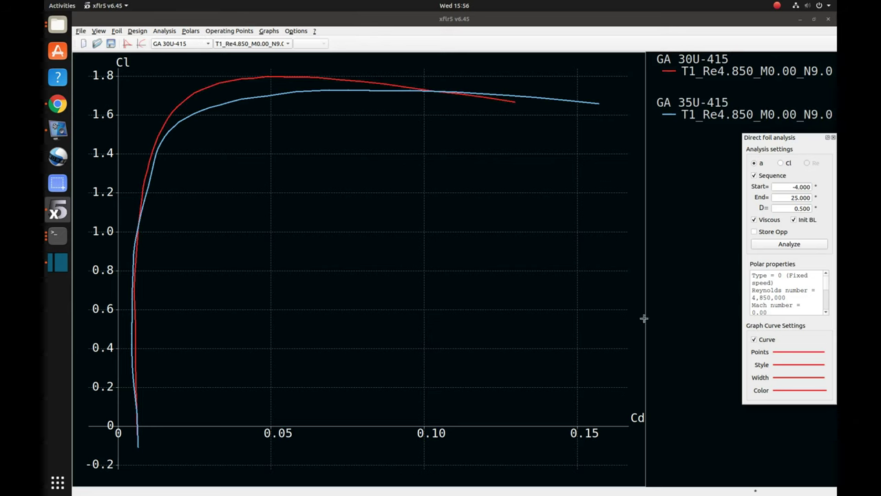
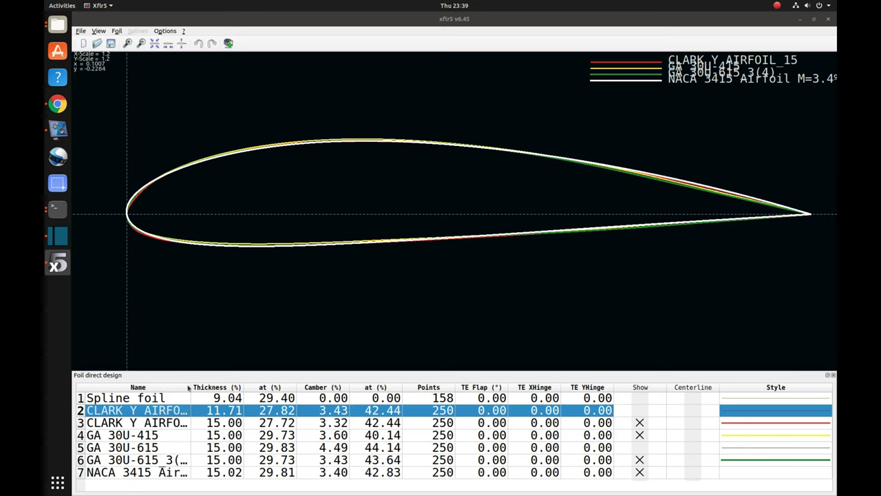
# Step: Widen the foil table's Name column and inspect the camber and thickness scaling settings of CLARK Y AIRFOIL without applying changes
pyautogui.moveTo(191, 388); pyautogui.dragTo(230, 386)
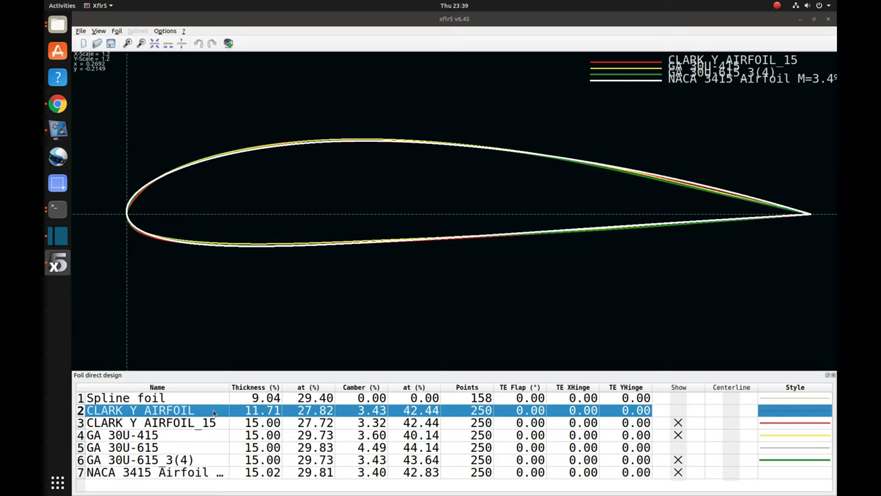
pyautogui.rightClick(290, 413)
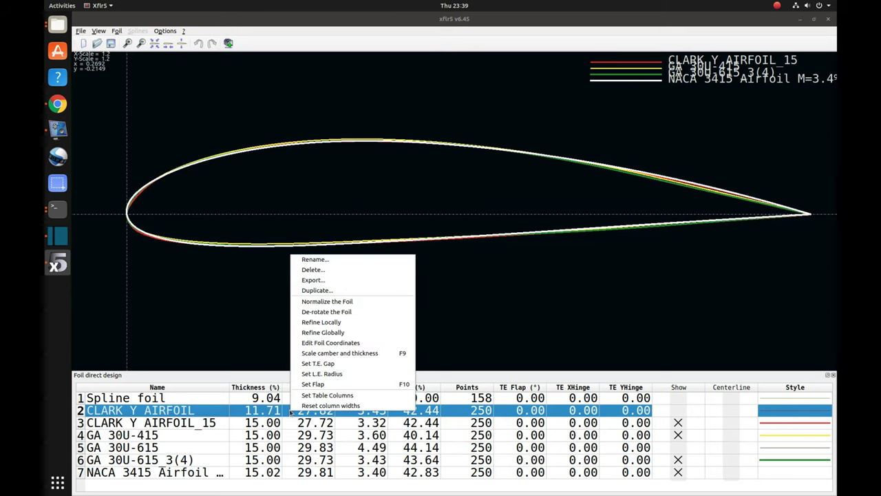
pyautogui.click(354, 353)
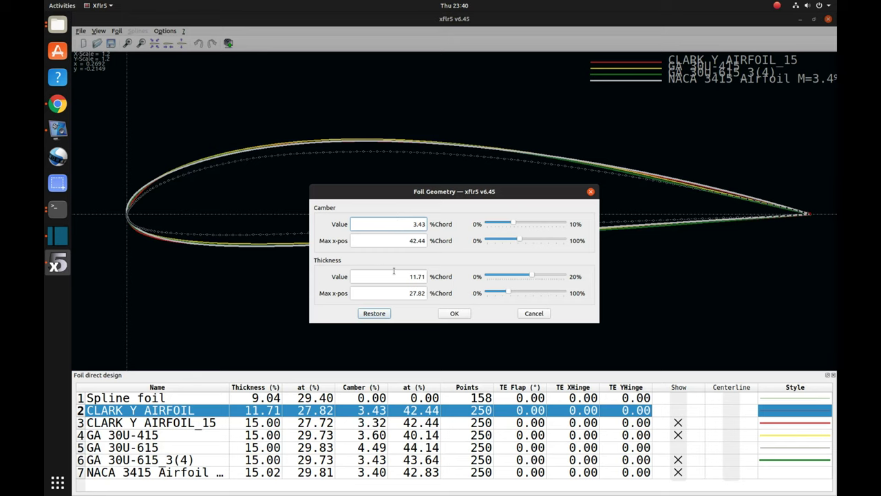
pyautogui.click(534, 313)
# Step: Compare the thickness and camber rows of CLARK Y AIRFOIL_15, GA 30U-415, GA 30U-615 and the NACA 3415 airfoil
pyautogui.click(204, 425)
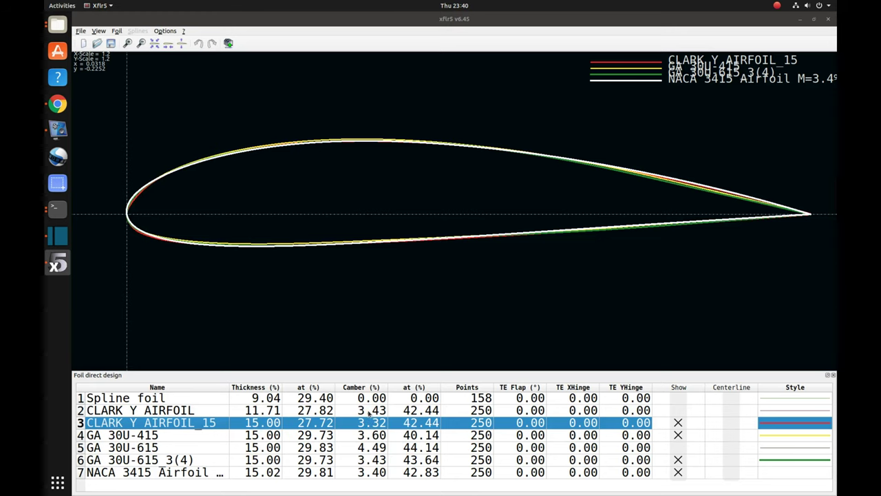
pyautogui.click(195, 450)
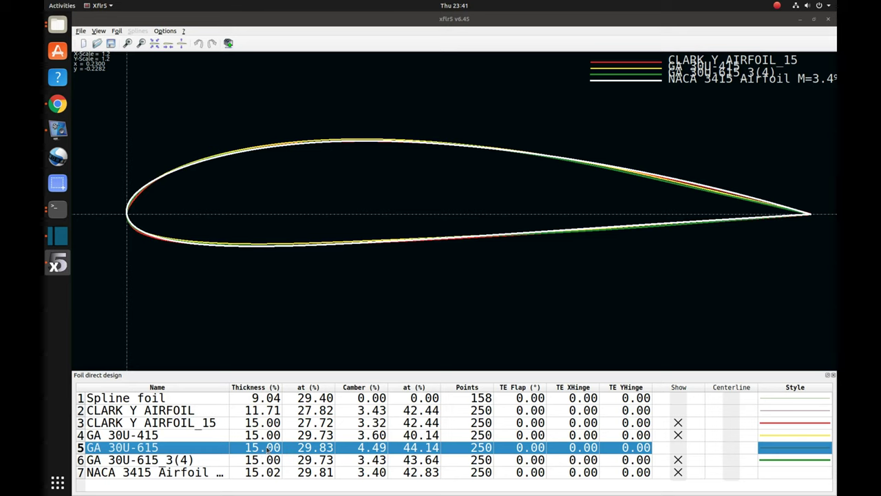
pyautogui.click(183, 436)
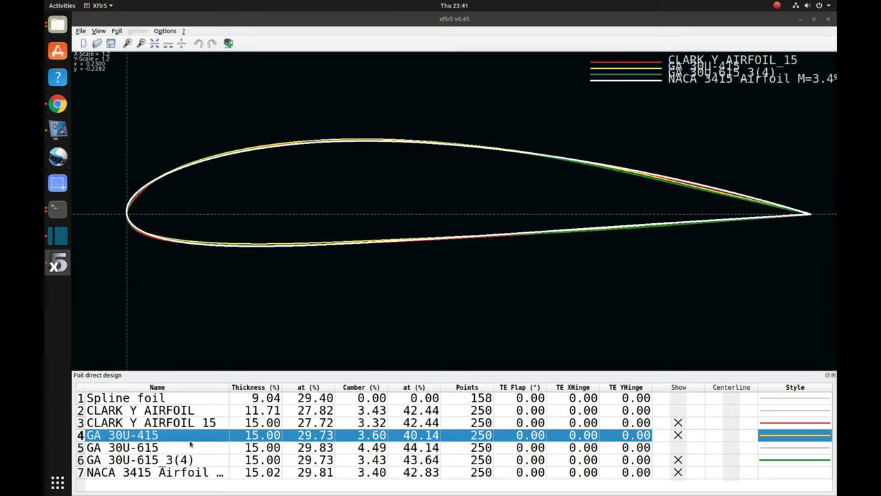
pyautogui.click(173, 450)
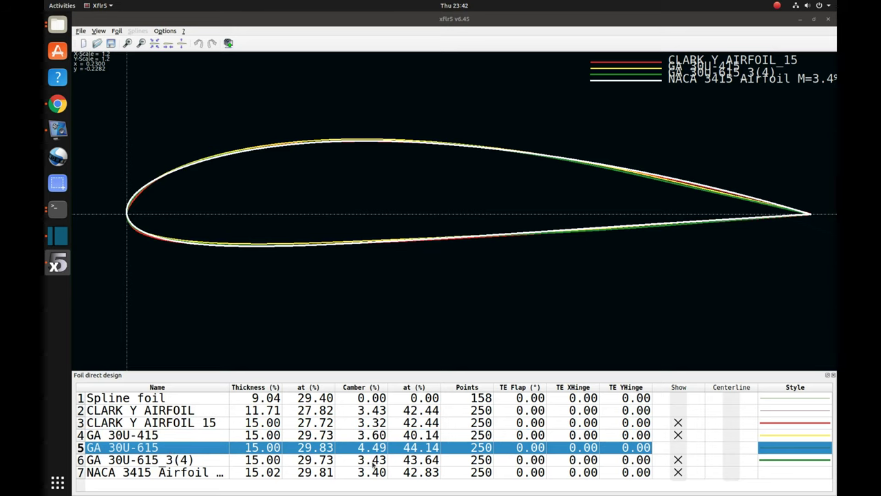
pyautogui.click(169, 436)
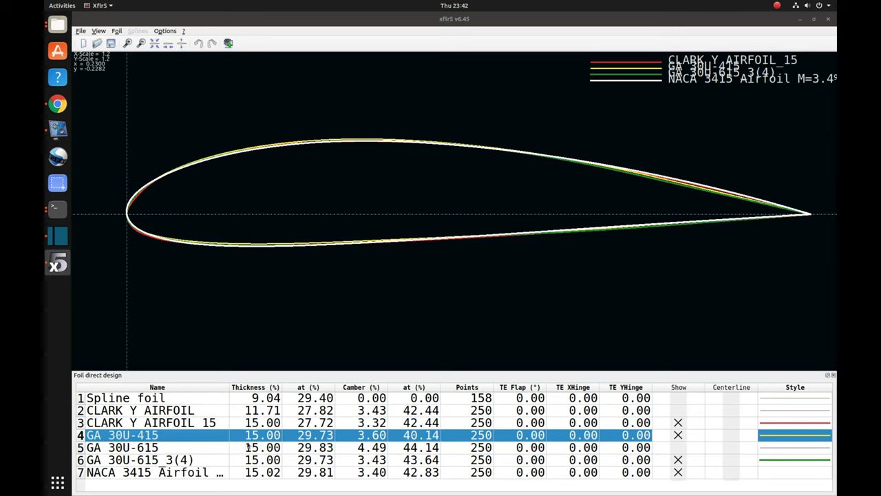
pyautogui.click(150, 474)
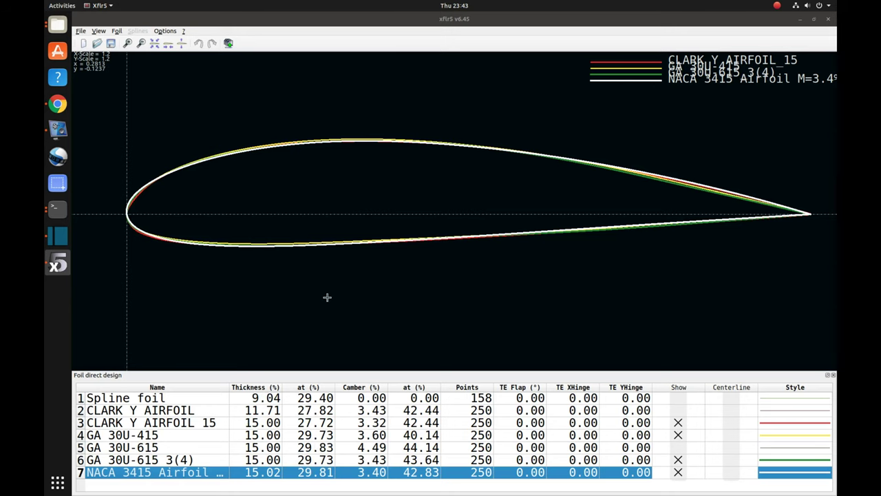
# Step: Examine the leading-edge shapes and forward lower surfaces of the overlaid foils, highlighting GA 30U-415 in the foil table
pyautogui.moveTo(159, 210); pyautogui.dragTo(399, 236)
pyautogui.scroll(5, 400, 236)
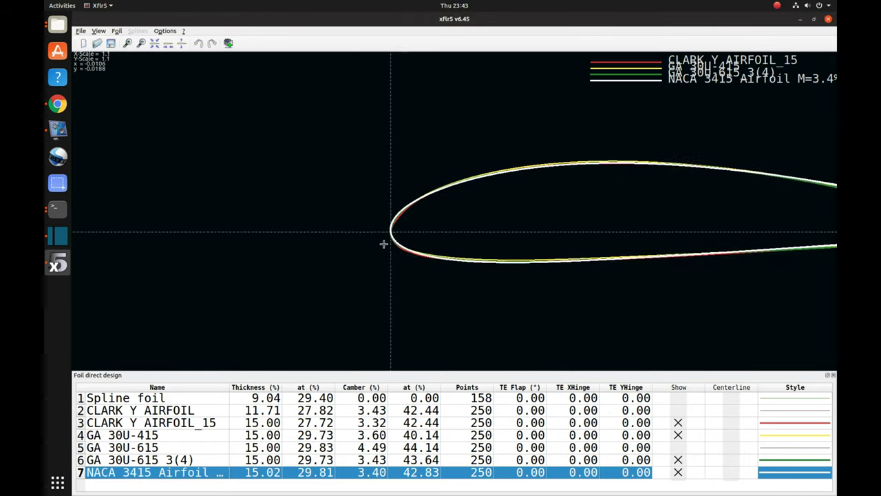
pyautogui.moveTo(349, 232); pyautogui.dragTo(289, 249)
pyautogui.scroll(2, 445, 252)
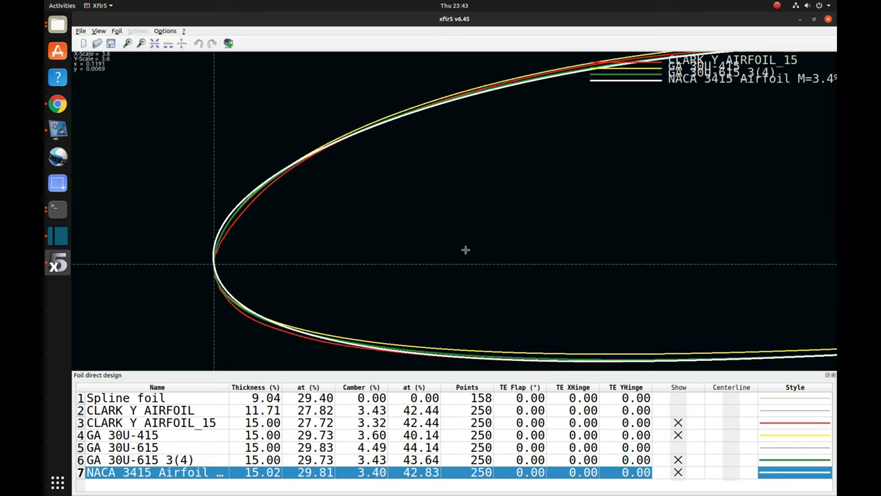
pyautogui.moveTo(571, 236); pyautogui.dragTo(429, 238)
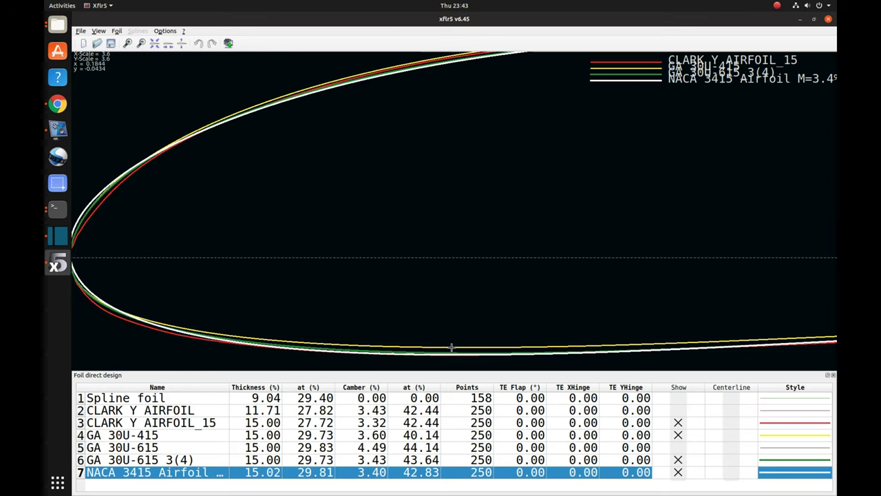
pyautogui.click(210, 437)
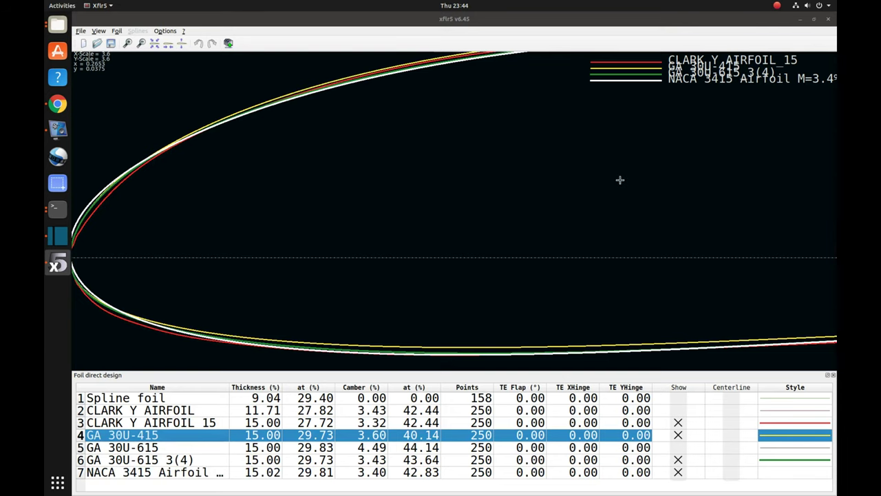
# Step: Compare the overlaid foils' aft surfaces toward the trailing edge and return to the full profile view
pyautogui.moveTo(619, 179); pyautogui.dragTo(138, 202)
pyautogui.scroll(-5, 440, 218)
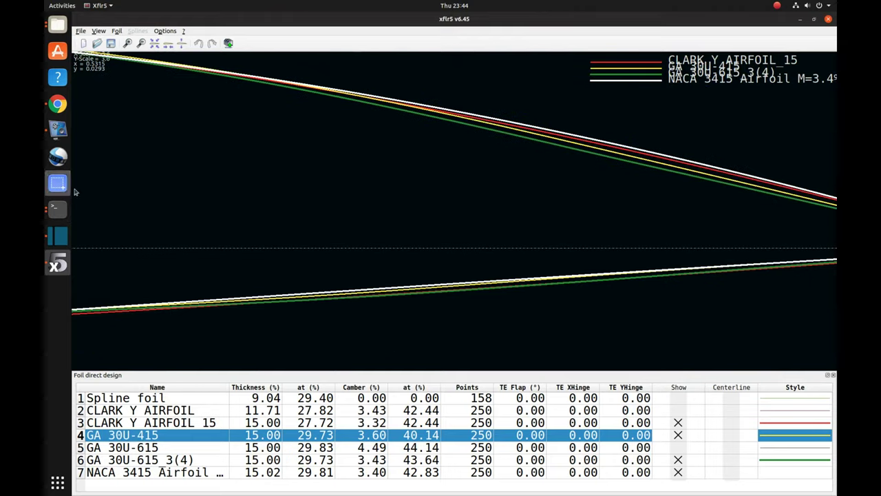
pyautogui.moveTo(470, 210); pyautogui.dragTo(307, 225)
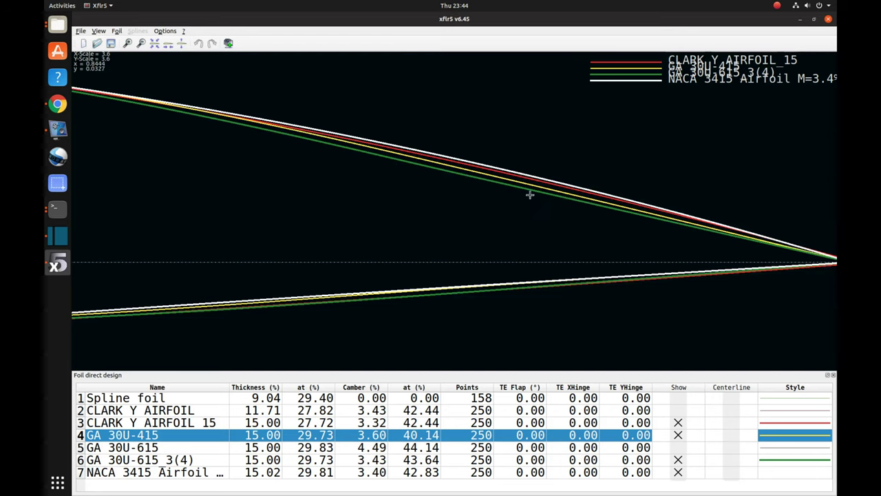
pyautogui.scroll(-2, 470, 204)
pyautogui.scroll(4, 503, 199)
pyautogui.scroll(-4, 503, 199)
pyautogui.scroll(2, 536, 236)
pyautogui.scroll(-3, 536, 236)
pyautogui.moveTo(303, 223); pyautogui.dragTo(362, 210)
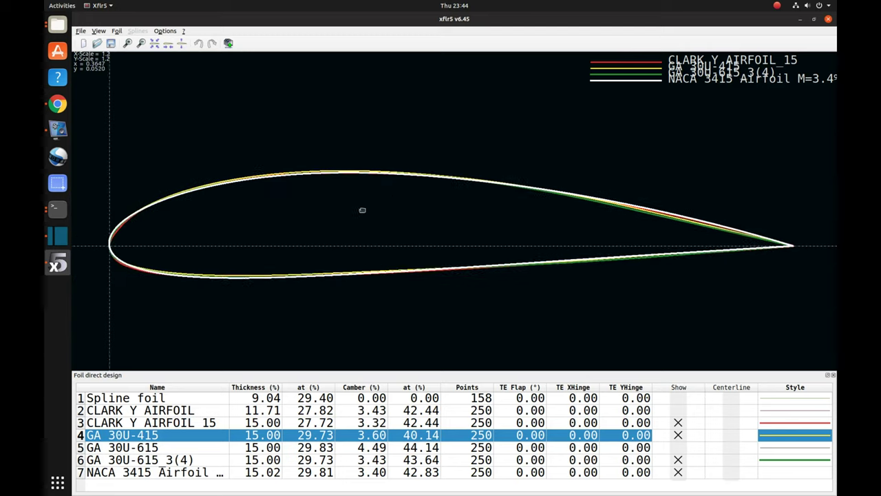
pyautogui.scroll(1, 365, 206)
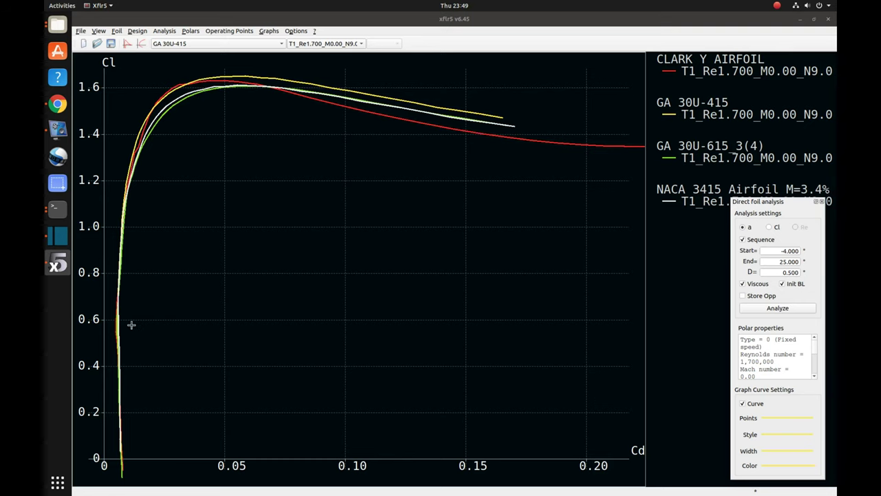
# Step: Examine the four foils' drag on the Cl versus Cd graph closely around Cl 0.38
pyautogui.moveTo(132, 324); pyautogui.dragTo(143, 324)
pyautogui.scroll(8, 144, 324)
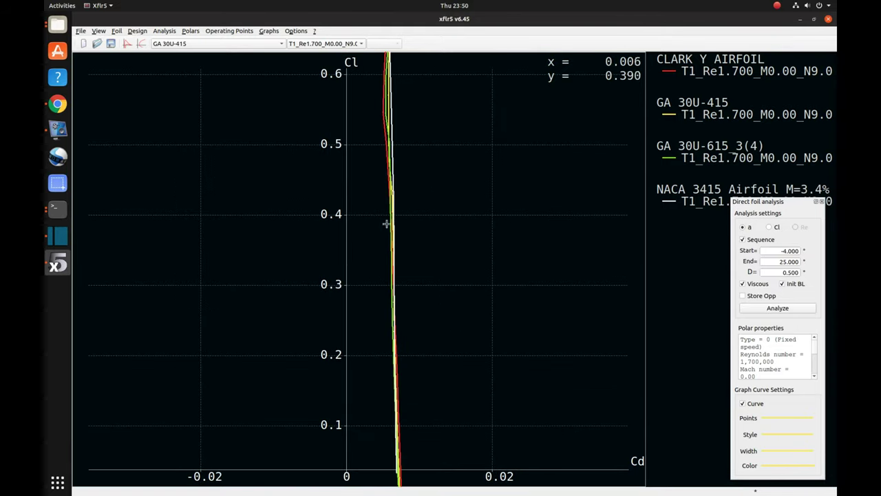
pyautogui.scroll(1, 392, 232)
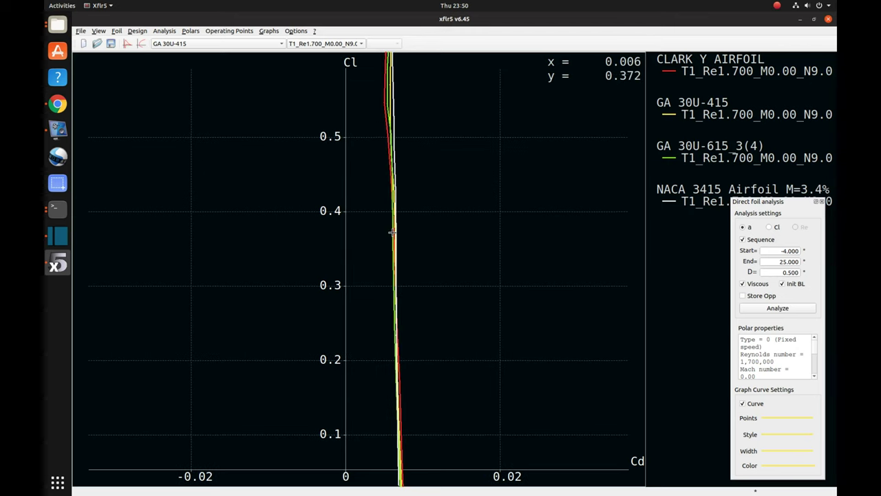
pyautogui.scroll(-1, 391, 232)
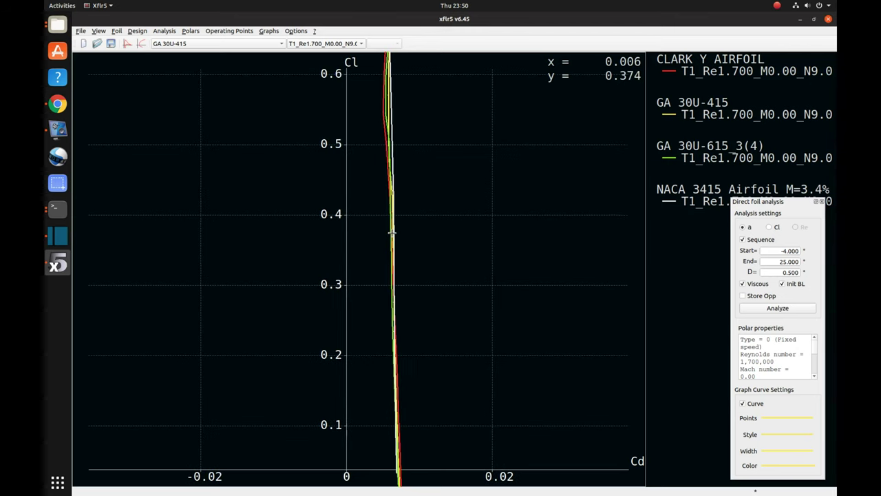
pyautogui.moveTo(411, 193); pyautogui.dragTo(399, 257)
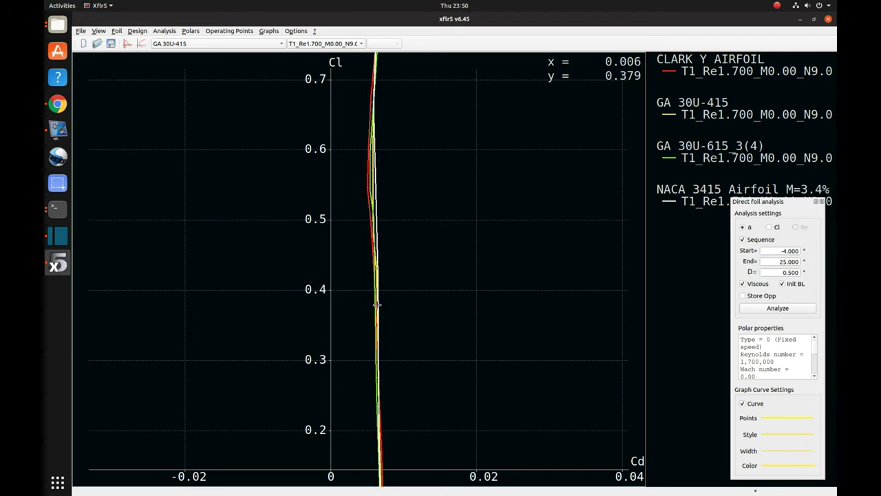
pyautogui.scroll(5, 377, 305)
pyautogui.scroll(4, 359, 251)
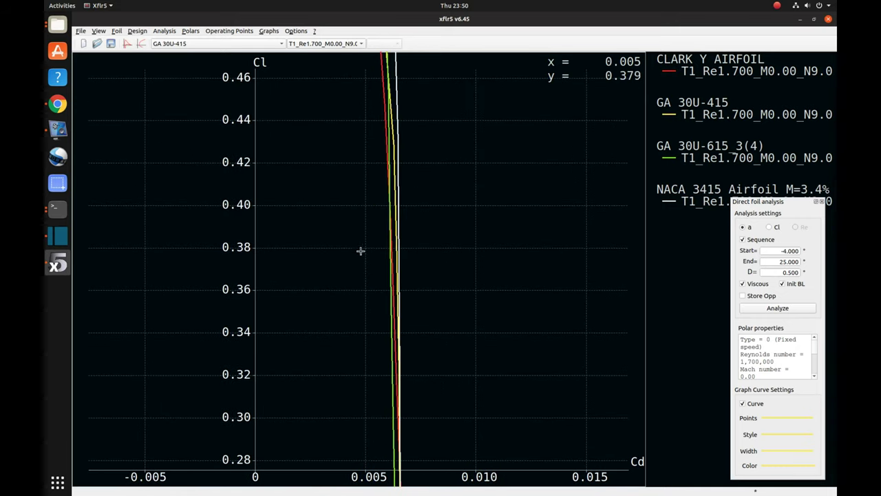
pyautogui.scroll(1, 399, 250)
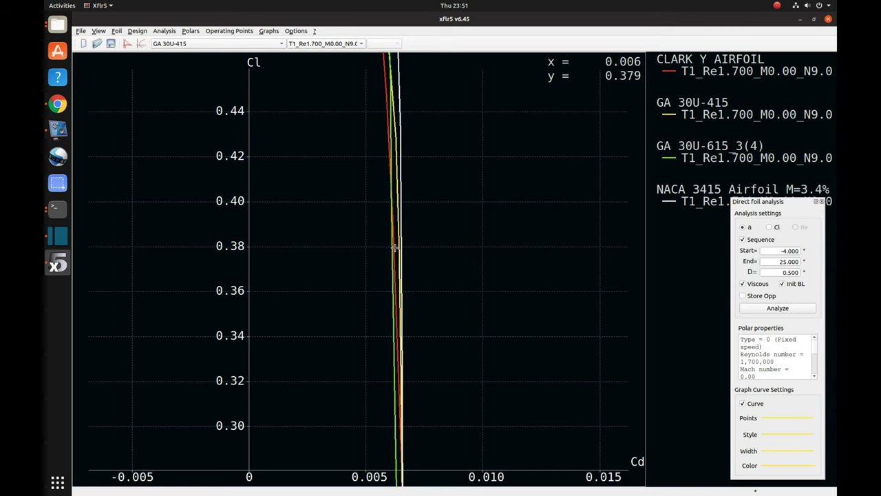
# Step: Compare the four foils' drag curves on the Cl versus Cd graph between about Cl 0.35 and 0.65
pyautogui.scroll(-6, 394, 247)
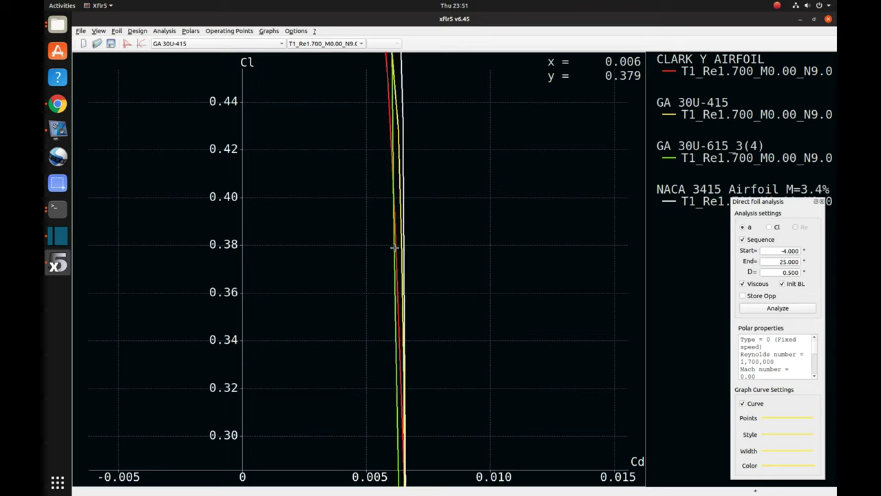
pyautogui.scroll(-3, 386, 261)
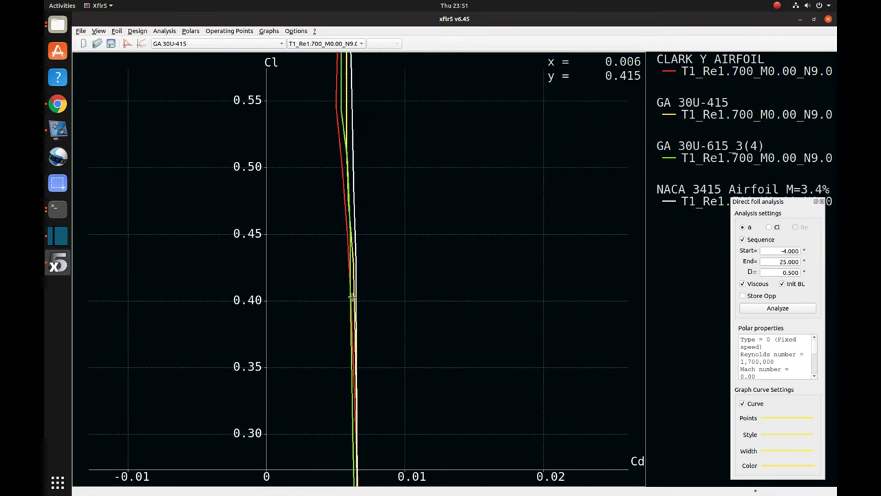
pyautogui.moveTo(362, 89); pyautogui.dragTo(364, 248)
pyautogui.moveTo(328, 277); pyautogui.dragTo(333, 234)
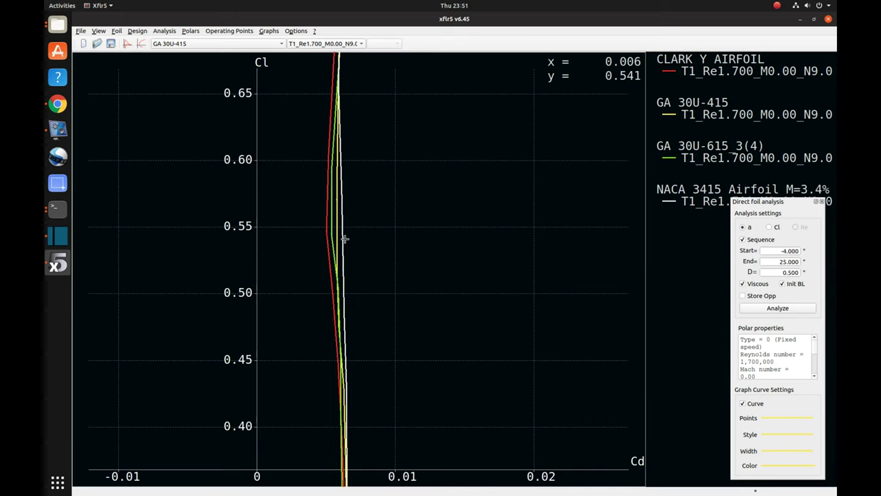
pyautogui.moveTo(325, 433); pyautogui.dragTo(326, 366)
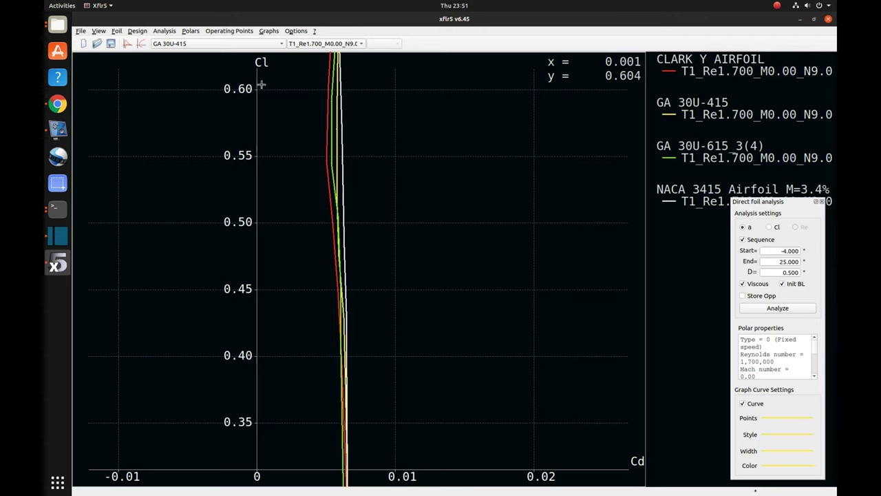
# Step: Display the Cl versus Alpha graph and examine the four foils' lift near zero angle of attack and around the stall
pyautogui.click(267, 31)
pyautogui.click(277, 52)
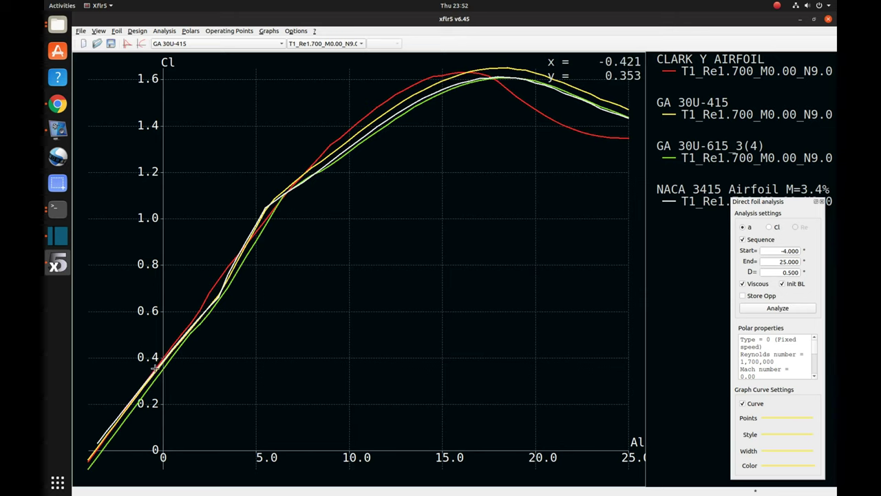
pyautogui.moveTo(156, 368); pyautogui.dragTo(176, 369)
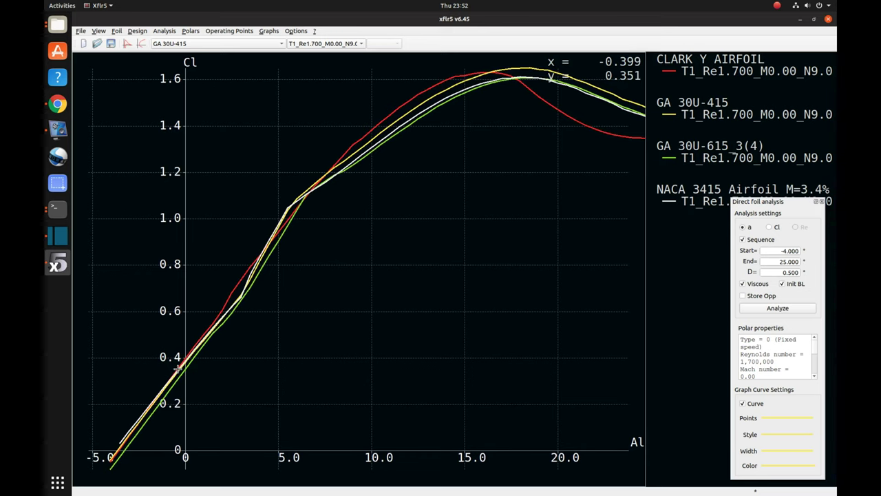
pyautogui.moveTo(391, 255); pyautogui.dragTo(335, 275)
pyautogui.moveTo(345, 230); pyautogui.dragTo(369, 232)
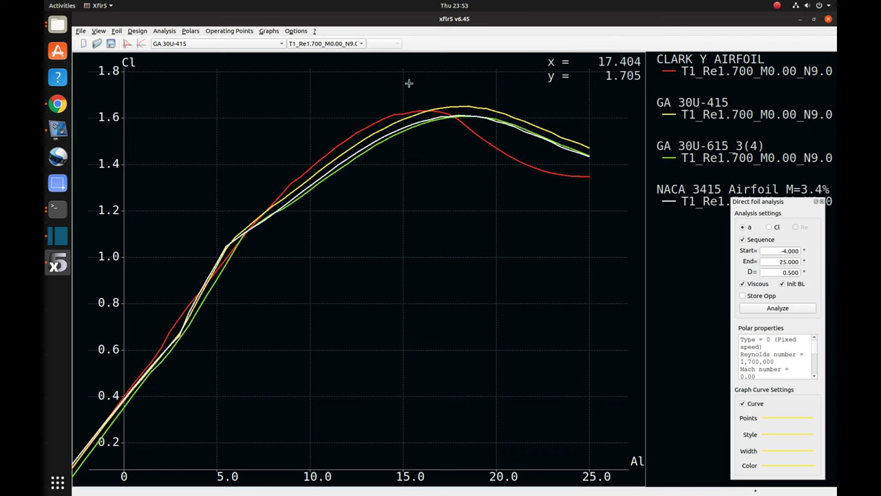
# Step: Display the Cm versus Alpha graph to compare the four foils' pitching moments
pyautogui.click(267, 32)
pyautogui.click(272, 63)
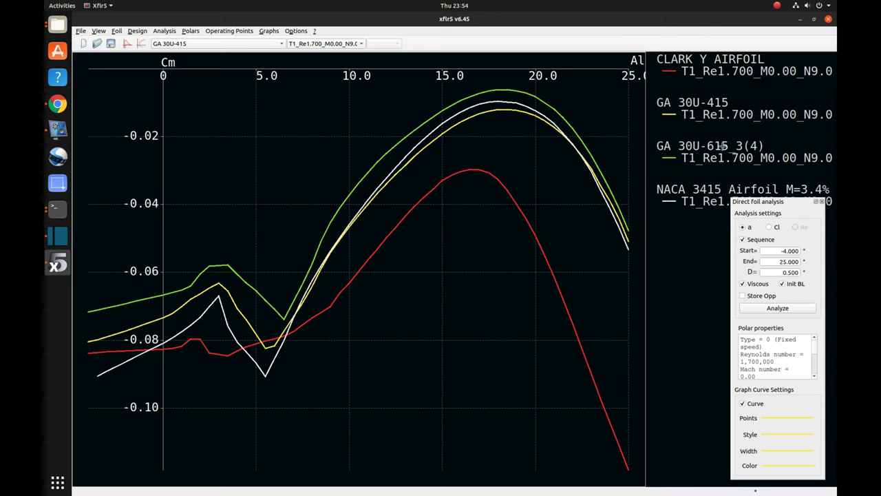
# Step: Return to the Cl versus Cd graph and examine the four drag curves between about Cl 0.38 and 0.56
pyautogui.press('1')
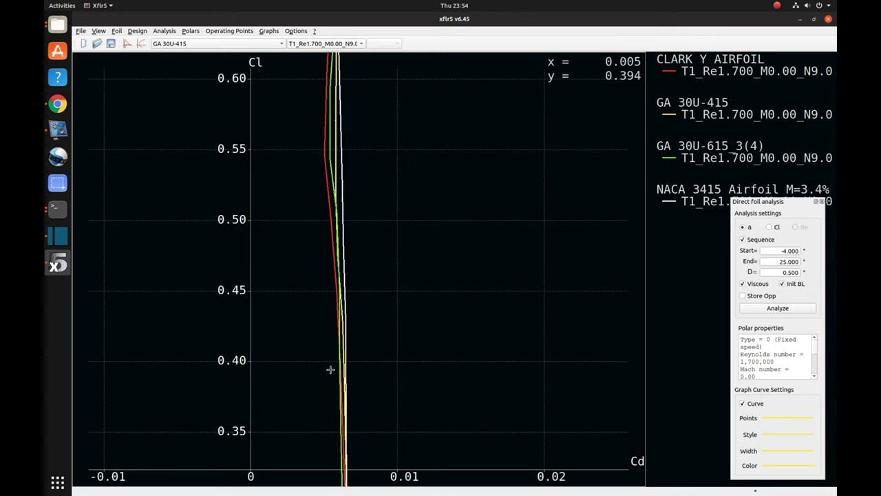
pyautogui.scroll(-1, 330, 368)
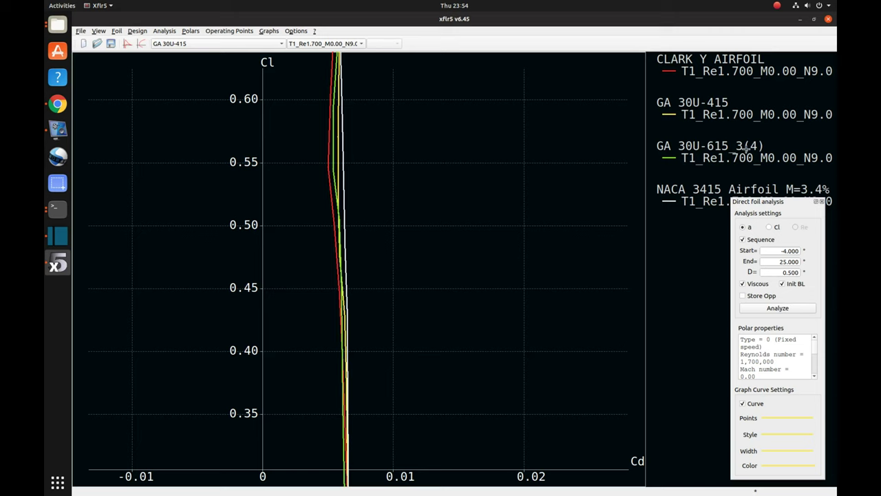
pyautogui.scroll(-1, 345, 360)
pyautogui.scroll(4, 345, 360)
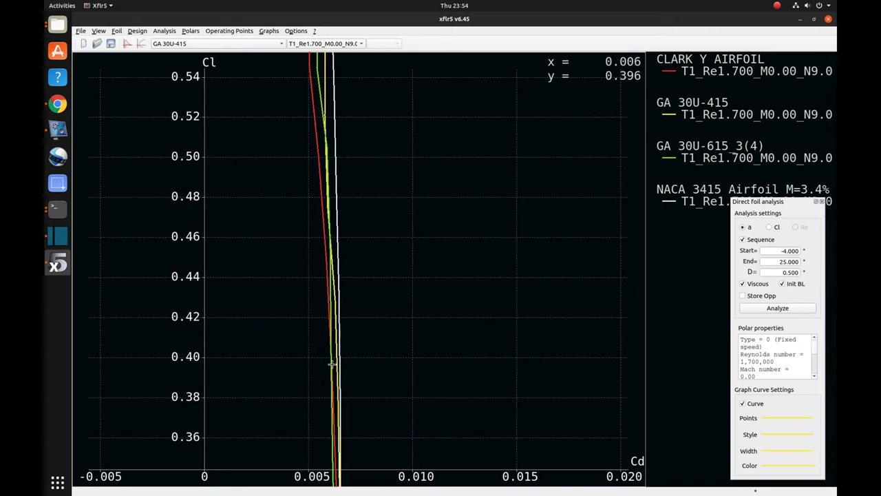
pyautogui.moveTo(331, 363); pyautogui.dragTo(336, 368)
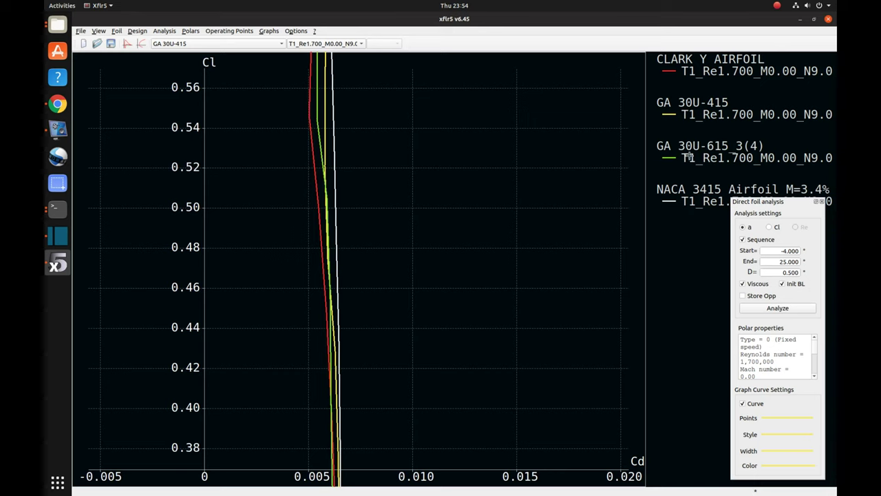
pyautogui.moveTo(448, 157); pyautogui.dragTo(446, 138)
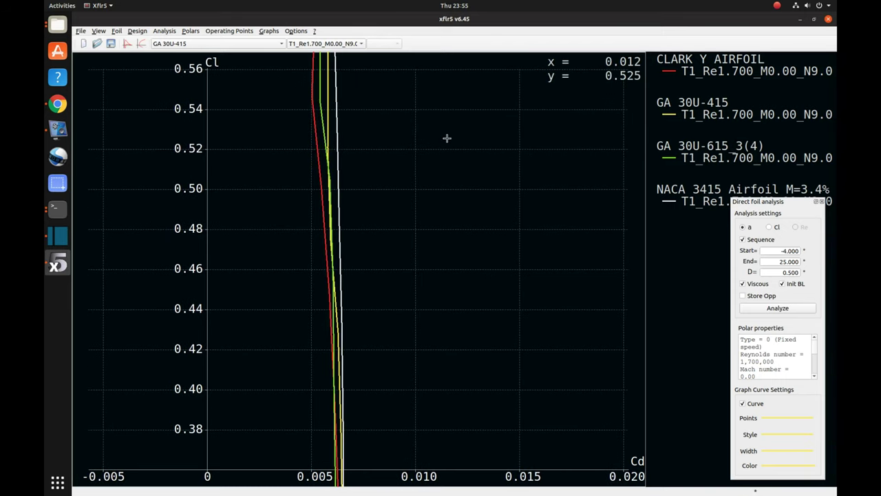